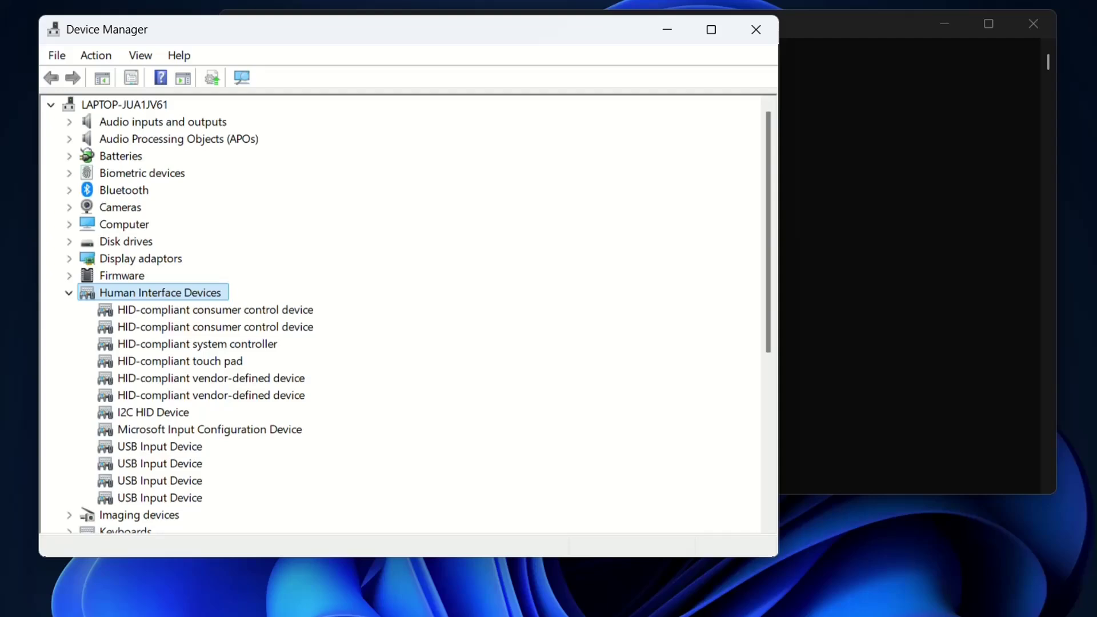
- Bring Device Manager back to the front and re-expand Human Interface Devices
{"action": "key", "text": "super+s"}
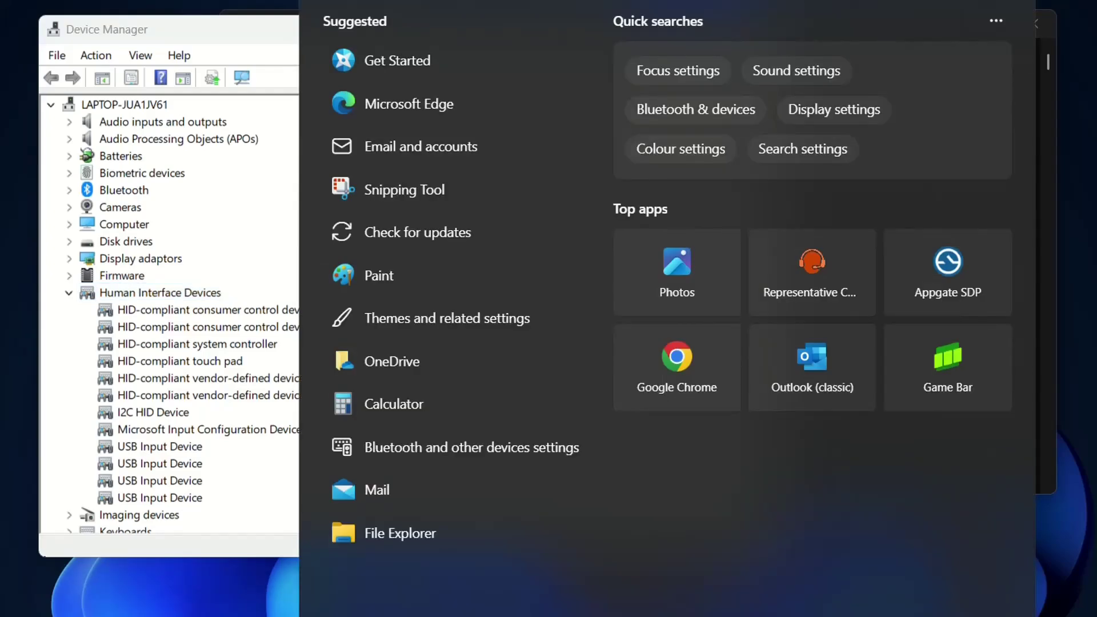
{"action": "type", "text": "de"}
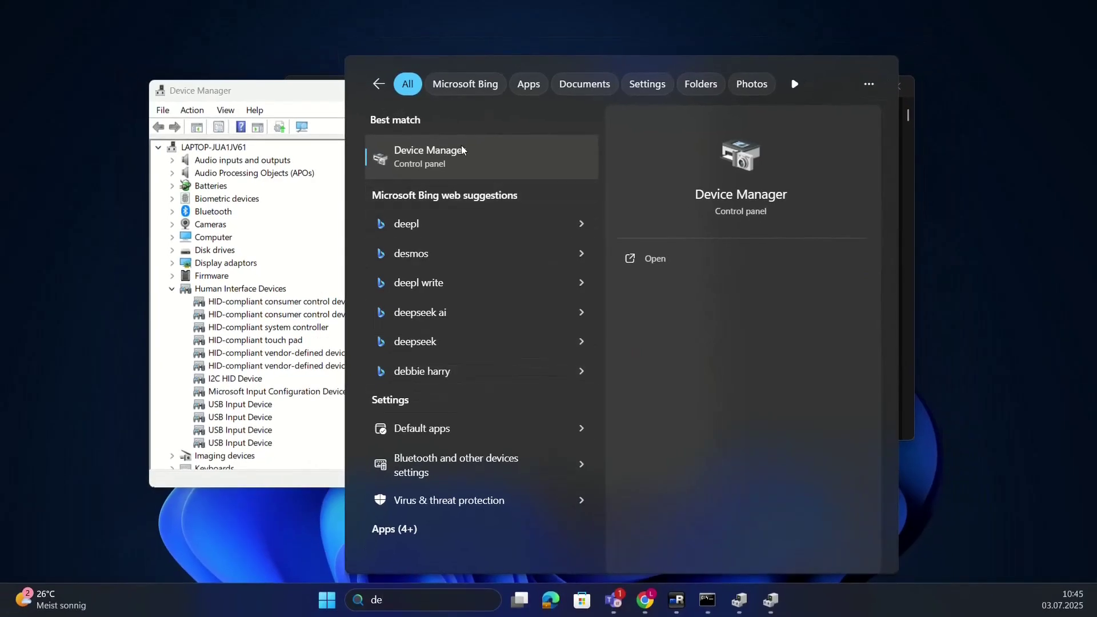
{"action": "left_click", "coordinate": [249, 92]}
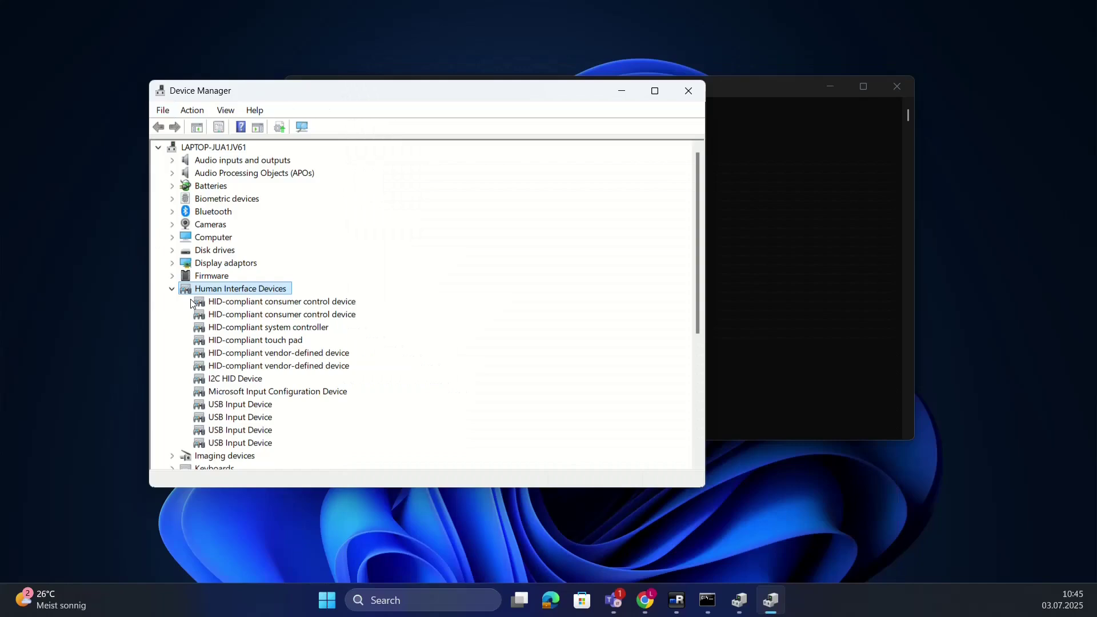
{"action": "left_click", "coordinate": [173, 291]}
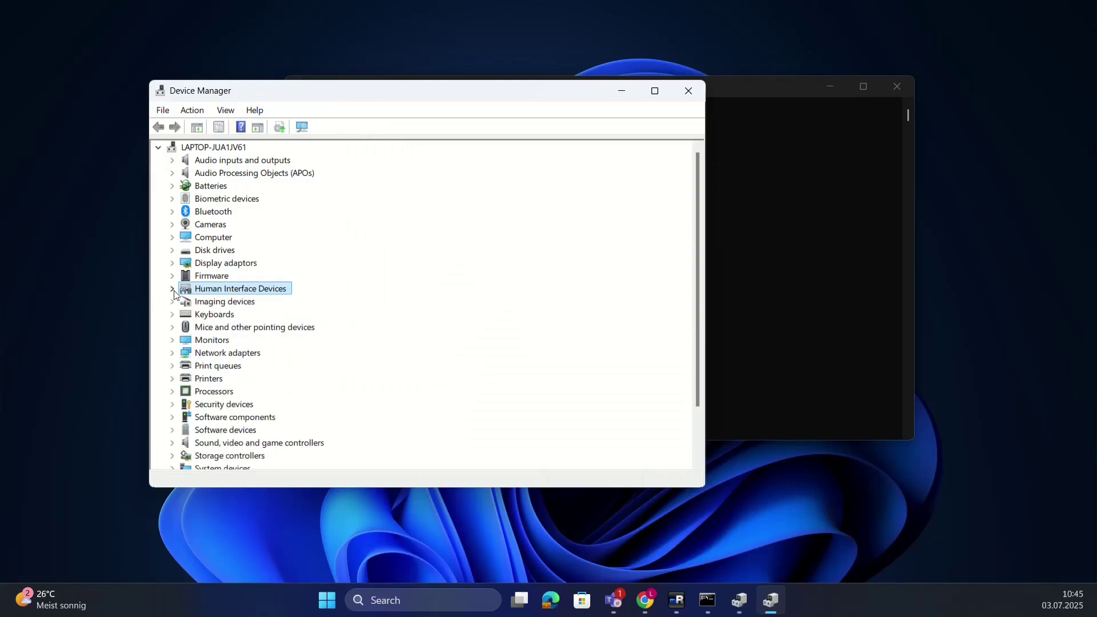
{"action": "left_click", "coordinate": [172, 290]}
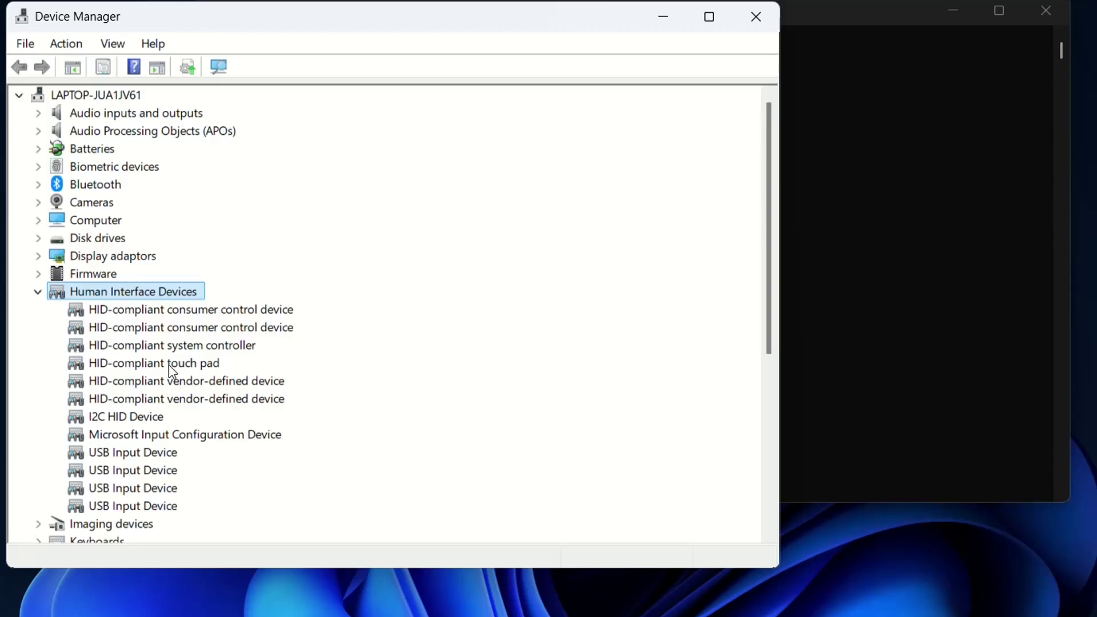
- Scan for hardware changes and scroll through the reloaded device tree
{"action": "left_click", "coordinate": [51, 44]}
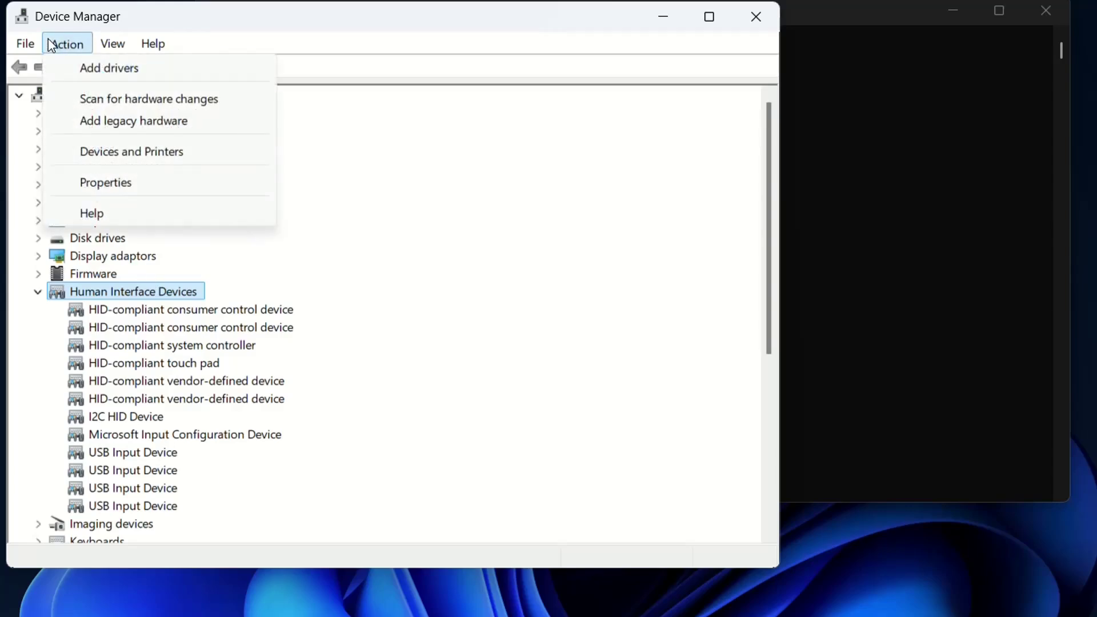
{"action": "left_click", "coordinate": [114, 100]}
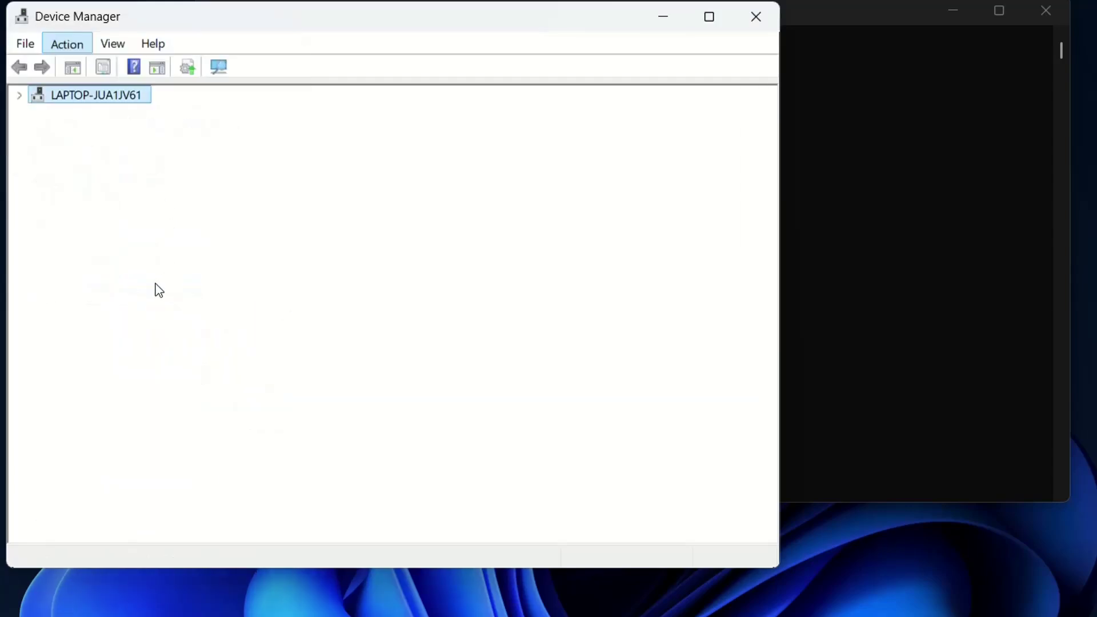
{"action": "scroll", "coordinate": [154, 314], "scroll_direction": "down", "scroll_amount": 2}
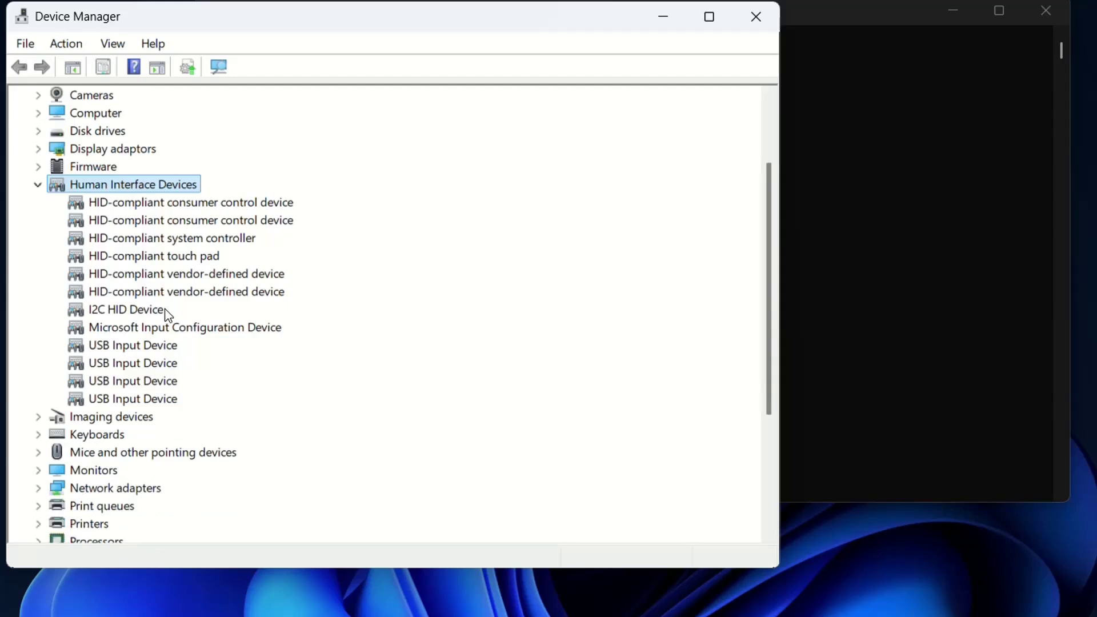
- Show hidden devices, look through Human Interface Devices for the greyed former entries, then open Windows search
{"action": "left_click", "coordinate": [118, 46]}
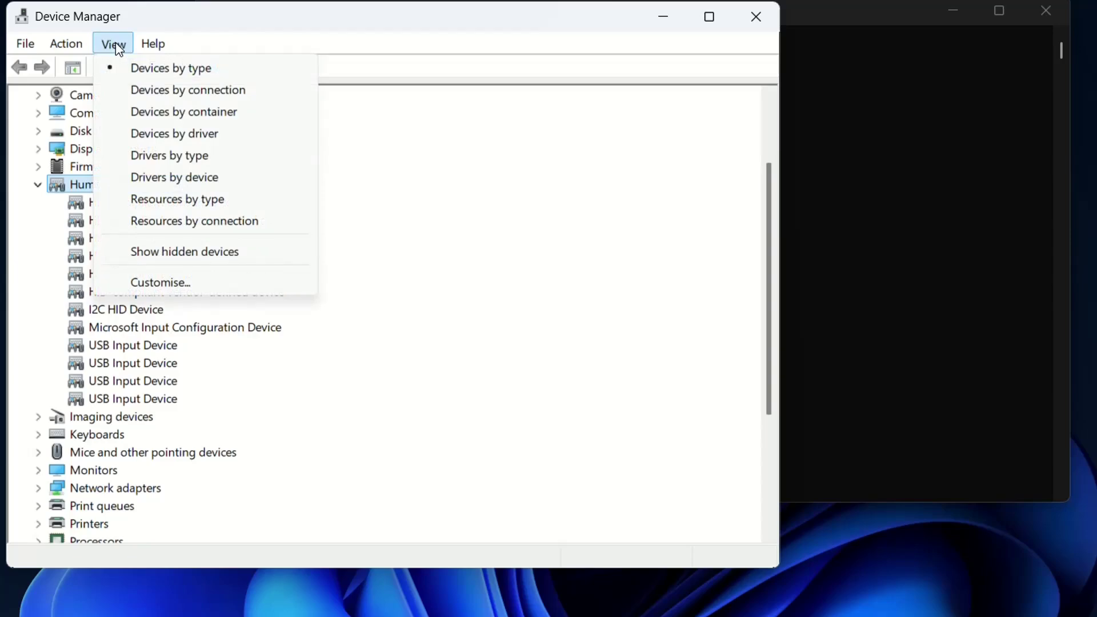
{"action": "left_click", "coordinate": [183, 252]}
{"action": "scroll", "coordinate": [177, 354], "scroll_direction": "down", "scroll_amount": 4}
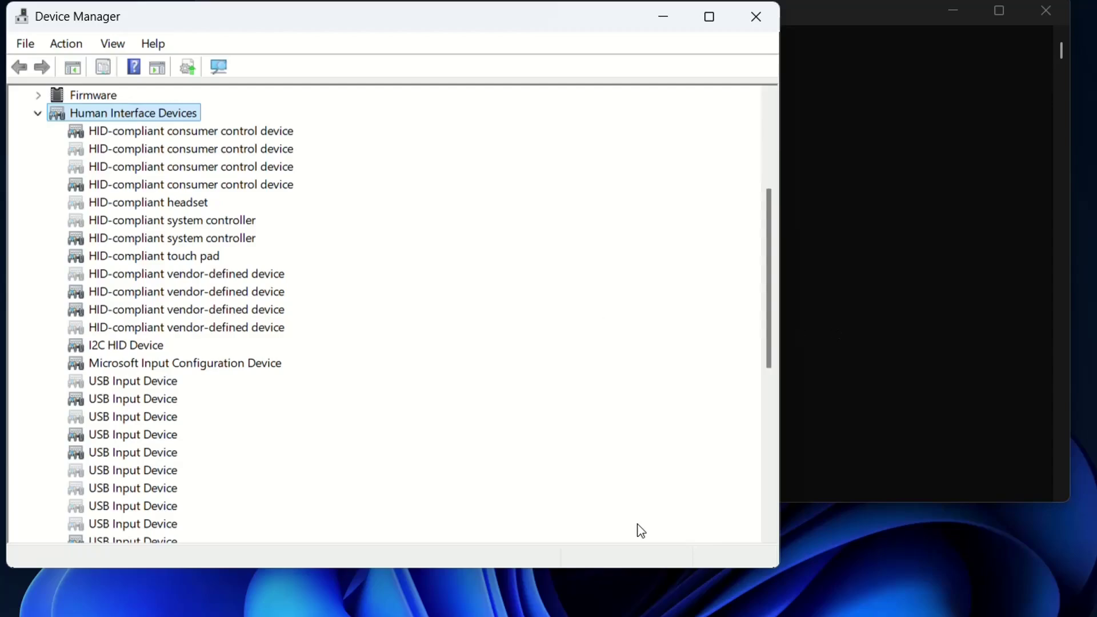
{"action": "left_click", "coordinate": [639, 604]}
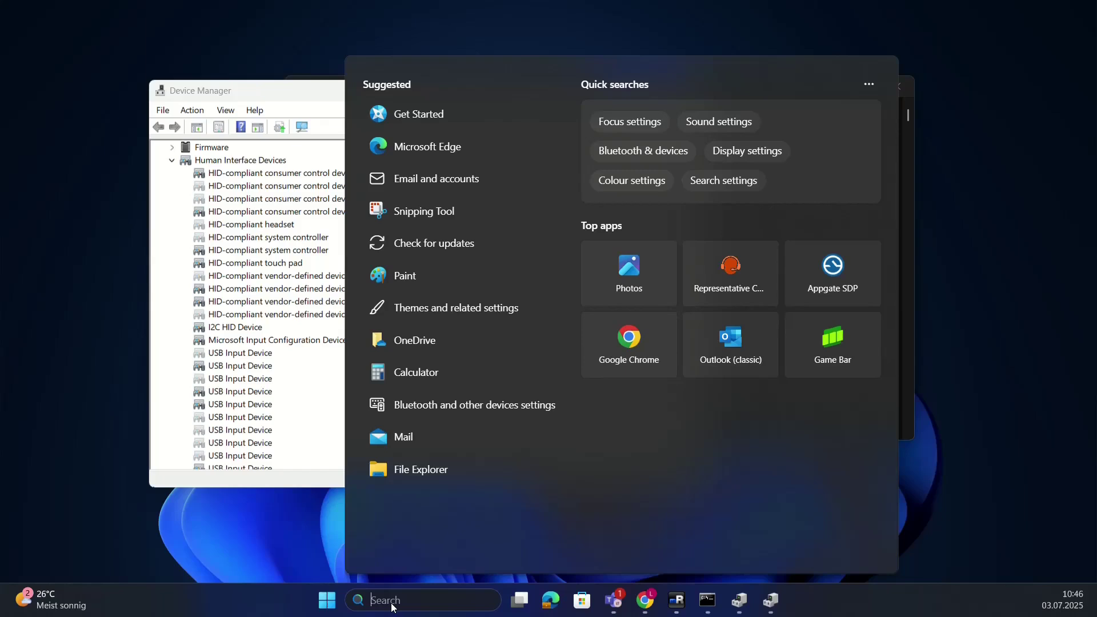
- Launch Command Prompt as administrator from a 'cm' search
{"action": "type", "text": "cm"}
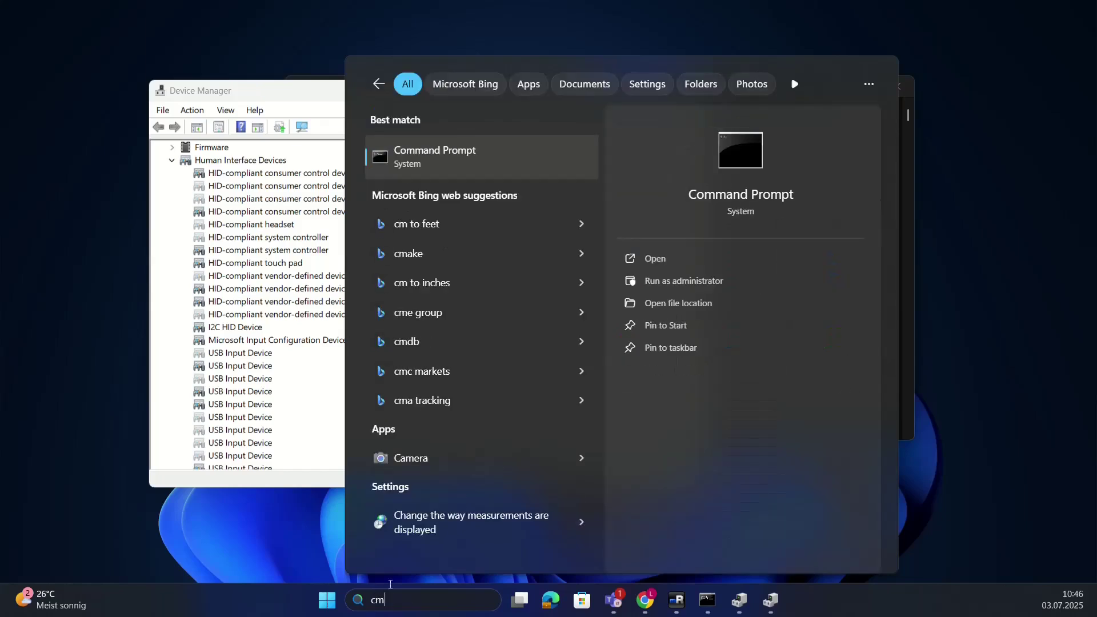
{"action": "right_click", "coordinate": [456, 157]}
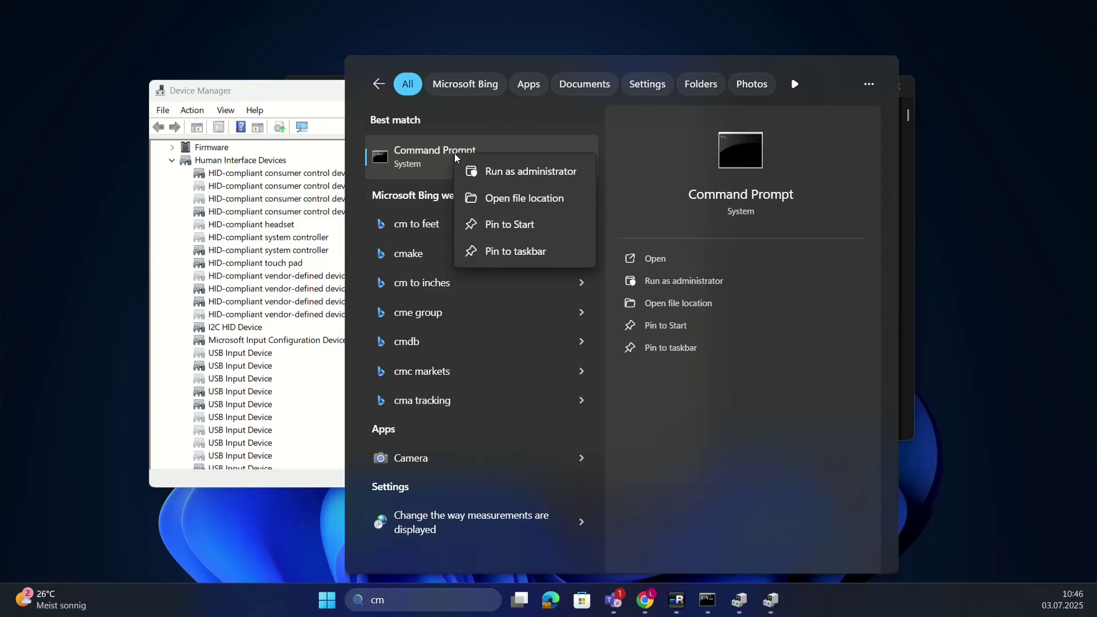
{"action": "left_click", "coordinate": [500, 172]}
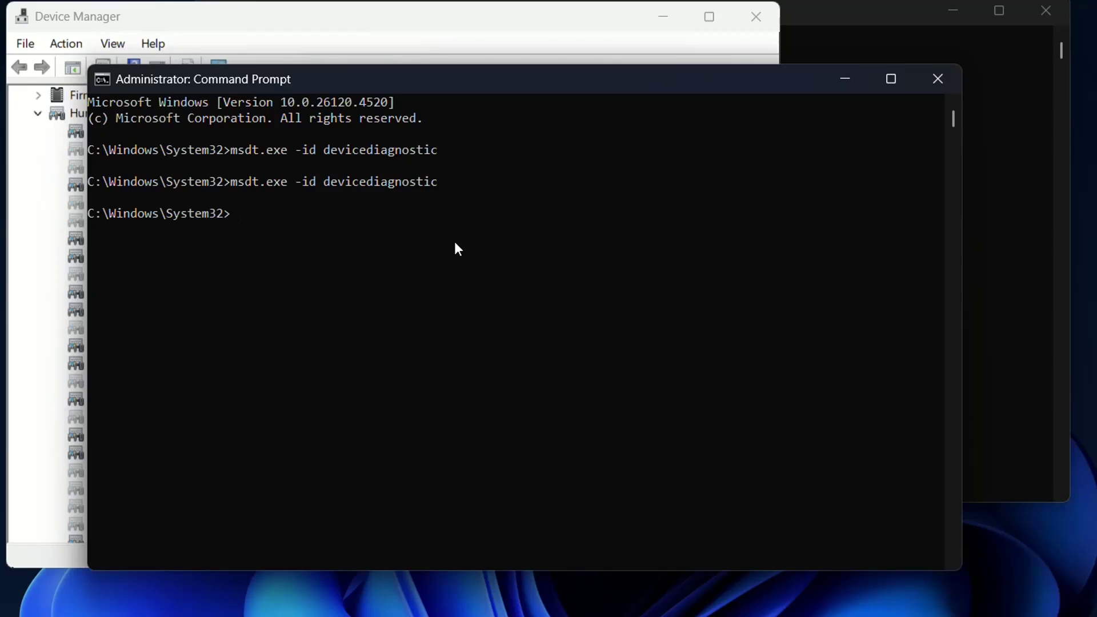
- Rerun msdt.exe -id devicediagnostic and centre the Hardware and Devices troubleshooter window
{"action": "key", "text": "Up"}
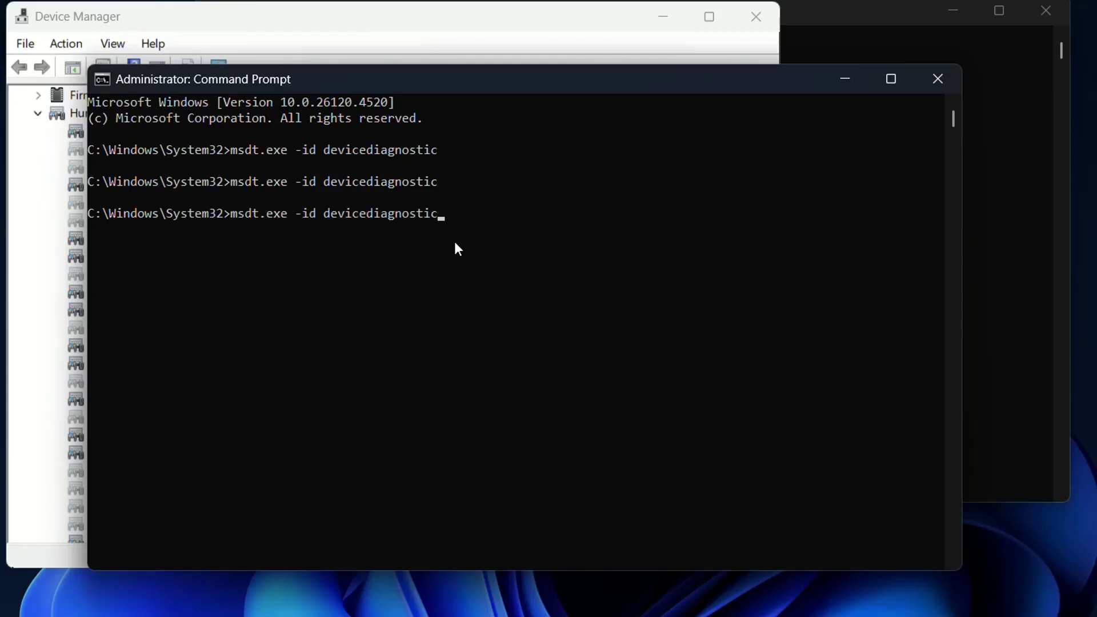
{"action": "key", "text": "Return"}
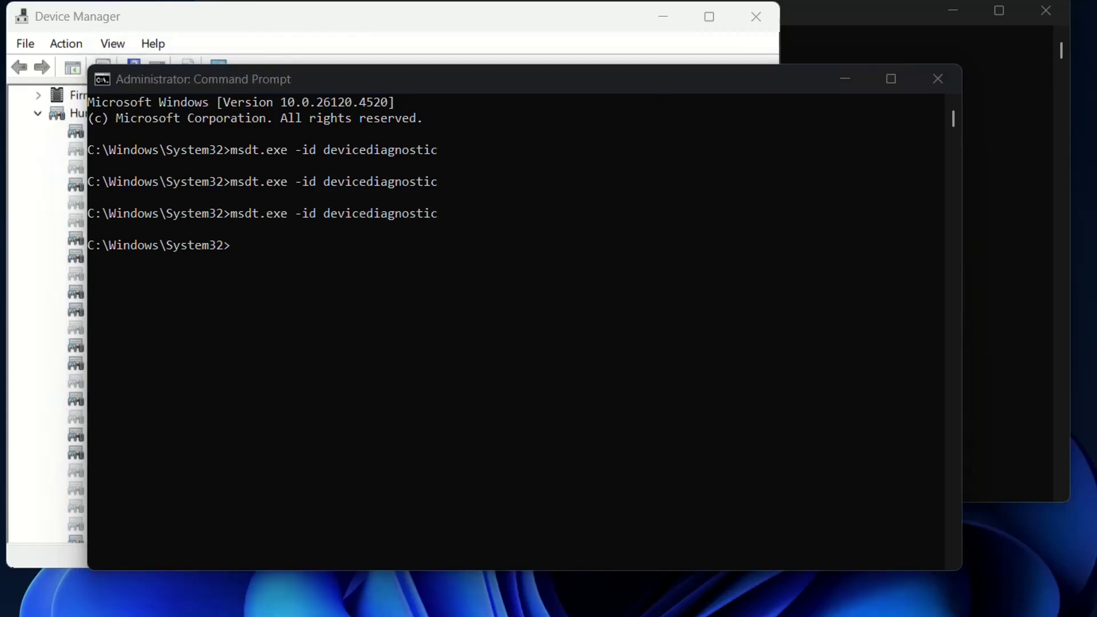
{"action": "left_click_drag", "start_coordinate": [245, 146], "coordinate": [584, 148]}
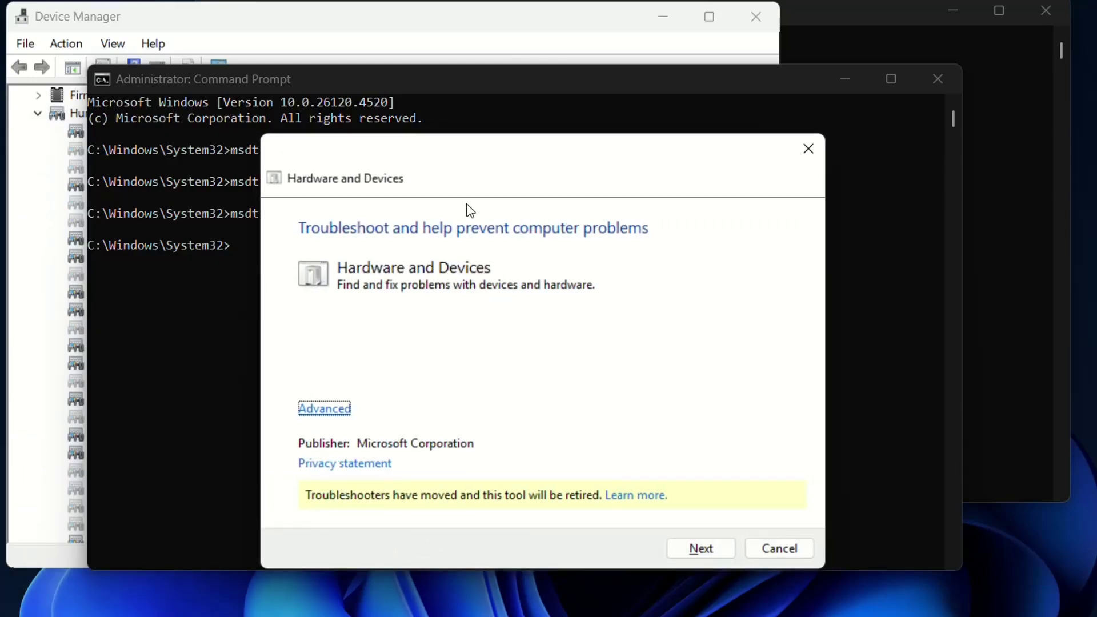
- Advance past the troubleshooter intro and start detecting hardware and device problems
{"action": "left_click", "coordinate": [694, 547]}
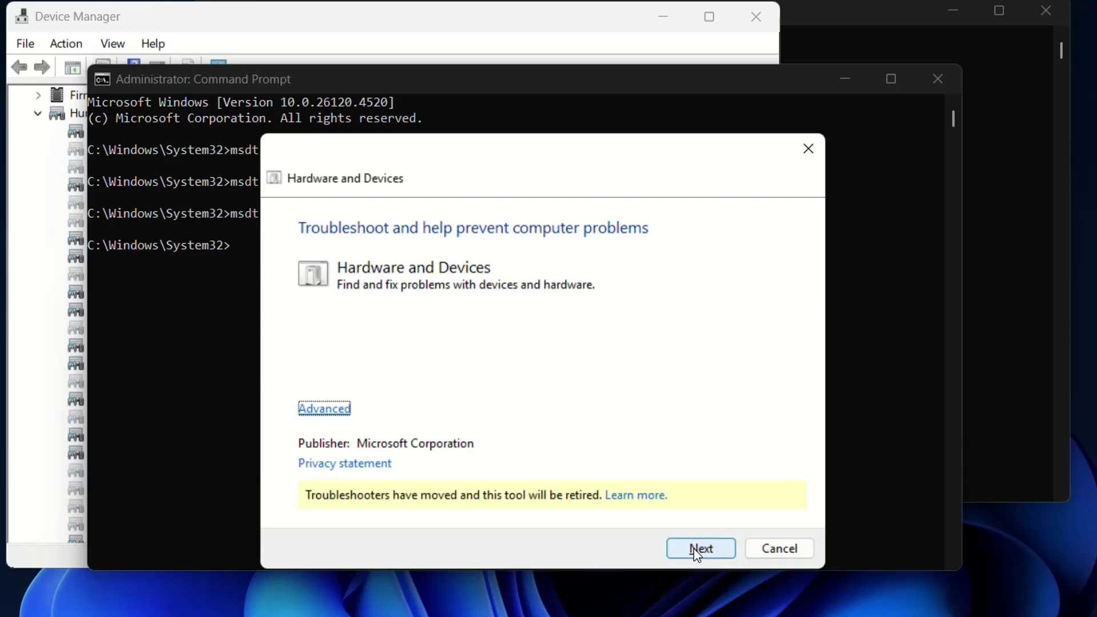
{"action": "left_click", "coordinate": [694, 547]}
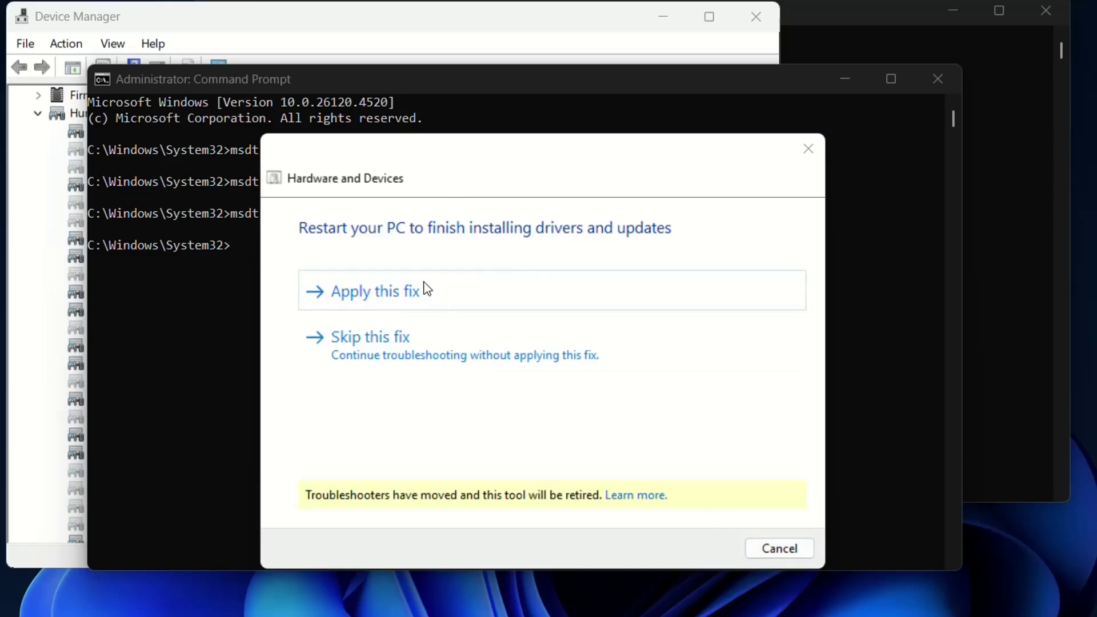
- Cancel the troubleshooter and open Check for updates from an 'update' search
{"action": "left_click", "coordinate": [801, 554]}
{"action": "key", "text": "super+s"}
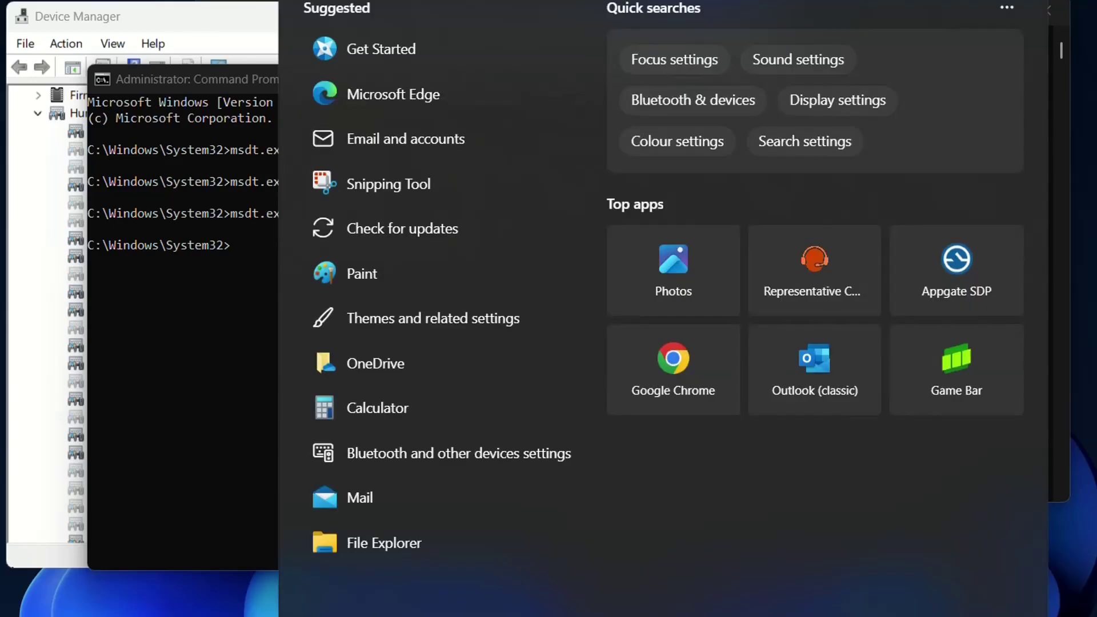
{"action": "type", "text": "update"}
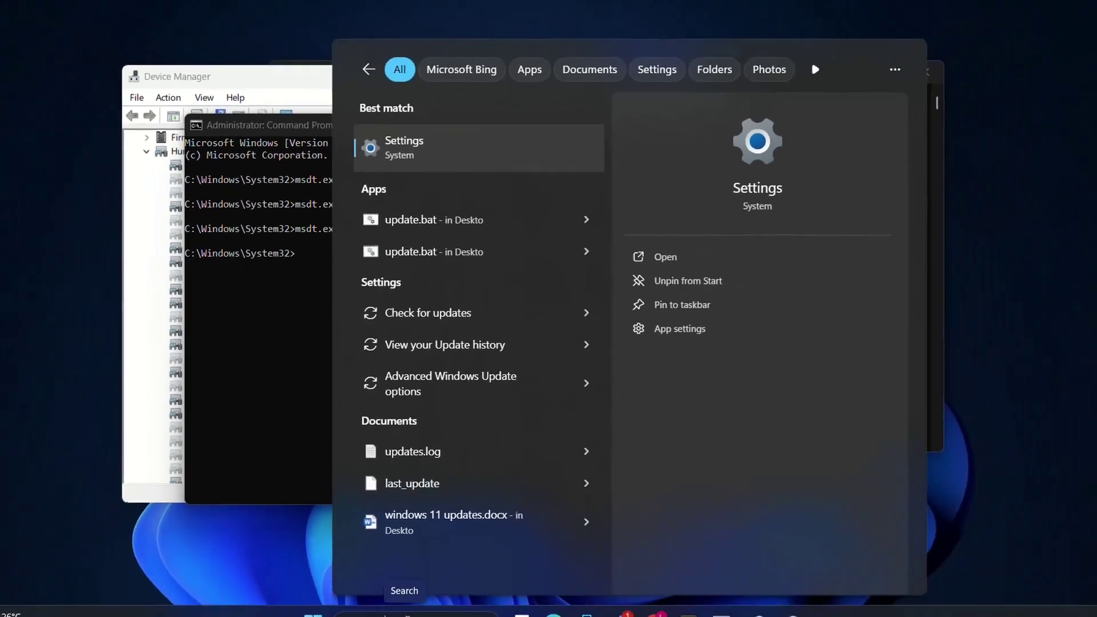
{"action": "left_click", "coordinate": [400, 312]}
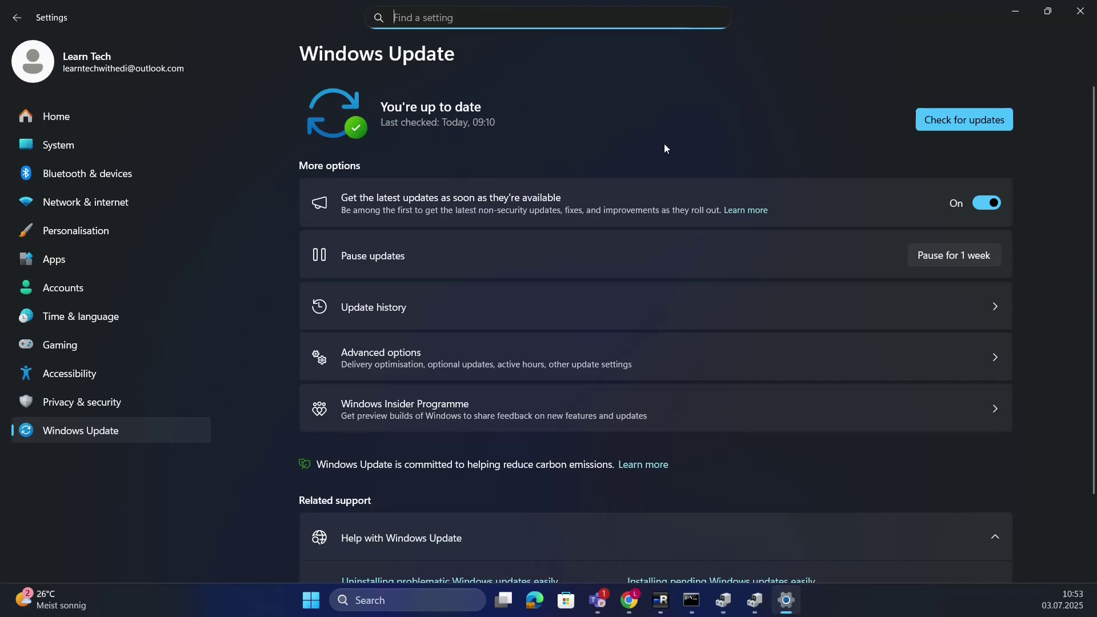
- Check for updates, confirm Optional updates has none available, and return to Windows Update
{"action": "left_click", "coordinate": [927, 115]}
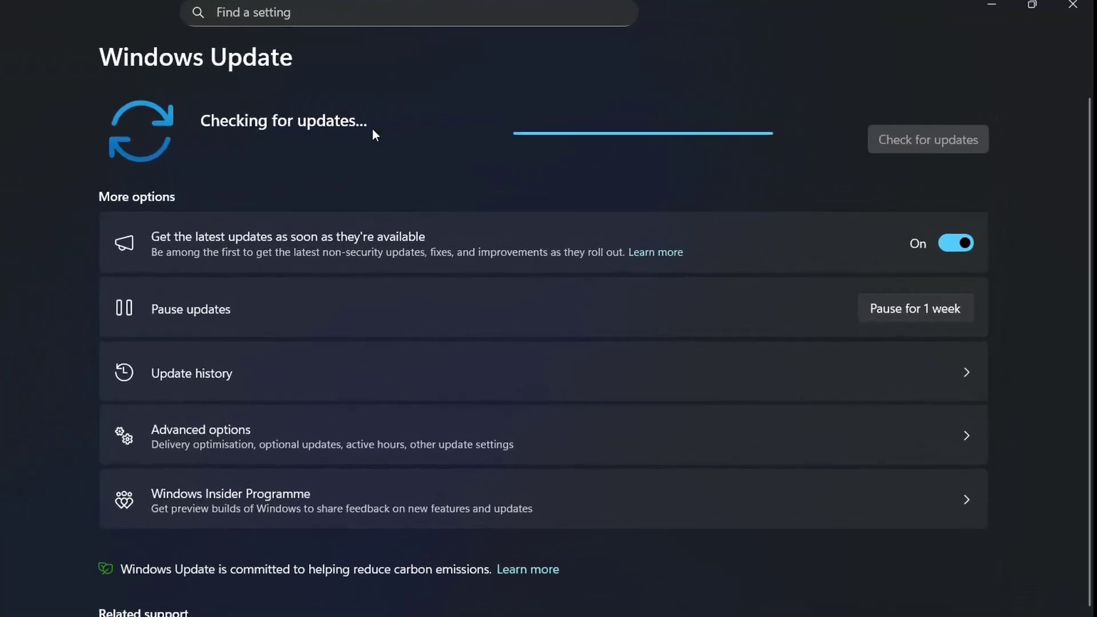
{"action": "scroll", "coordinate": [296, 192], "scroll_direction": "down", "scroll_amount": 3}
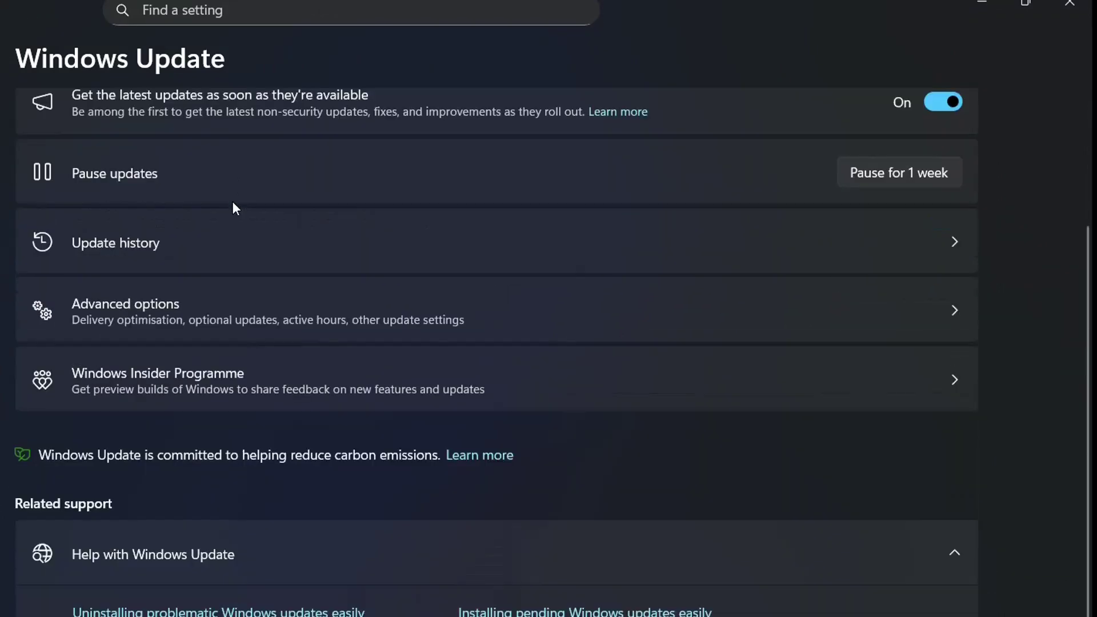
{"action": "left_click", "coordinate": [150, 319]}
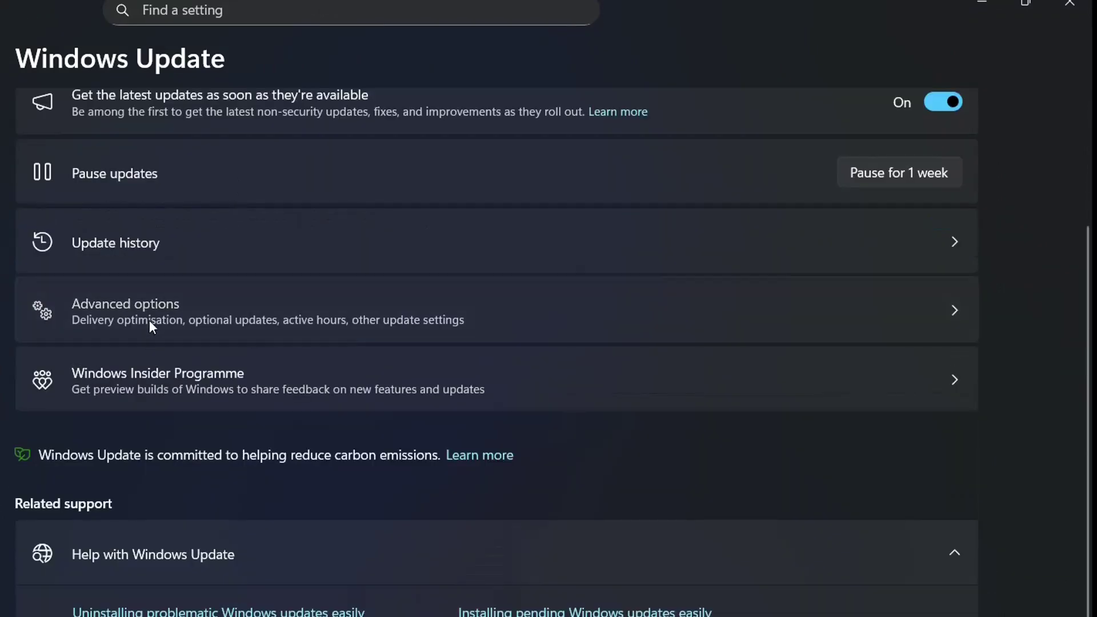
{"action": "scroll", "coordinate": [155, 321], "scroll_direction": "down", "scroll_amount": 2}
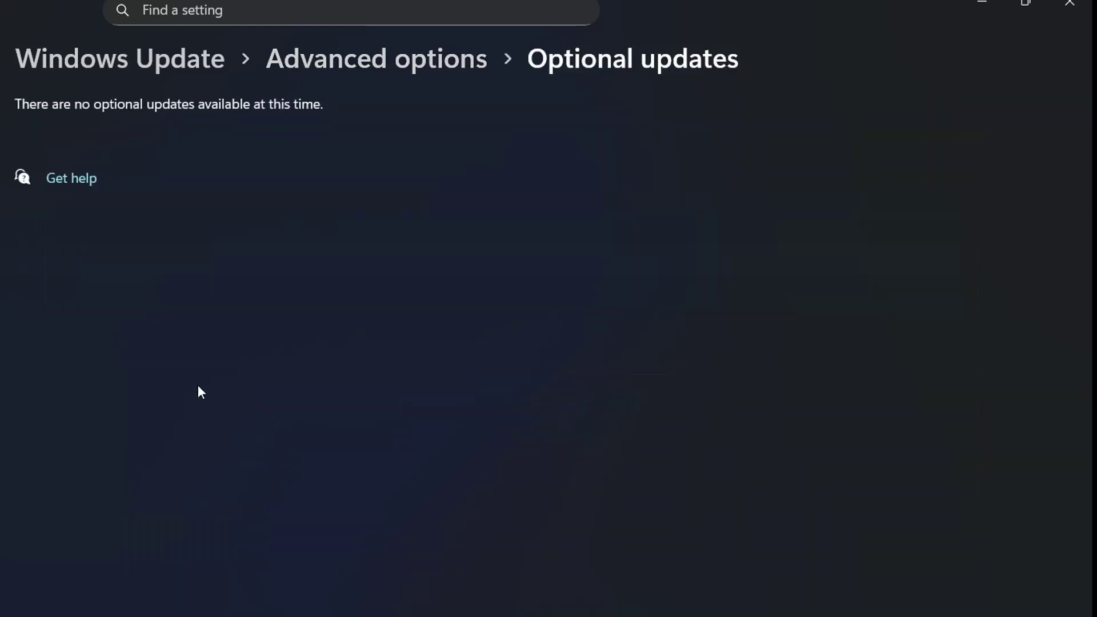
{"action": "left_click", "coordinate": [402, 67]}
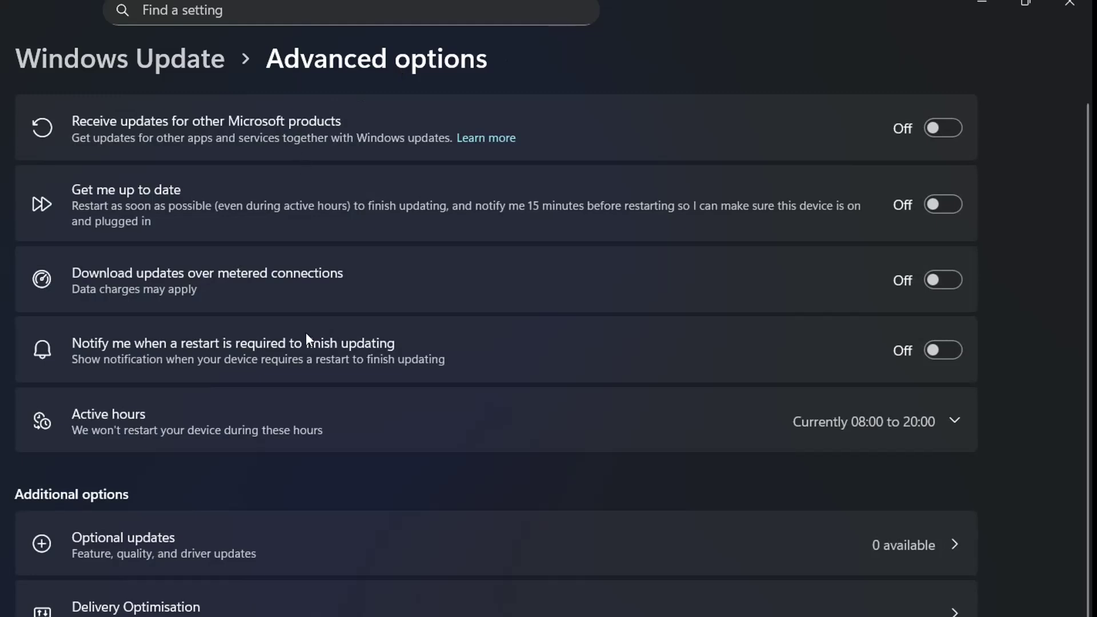
{"action": "left_click", "coordinate": [172, 78]}
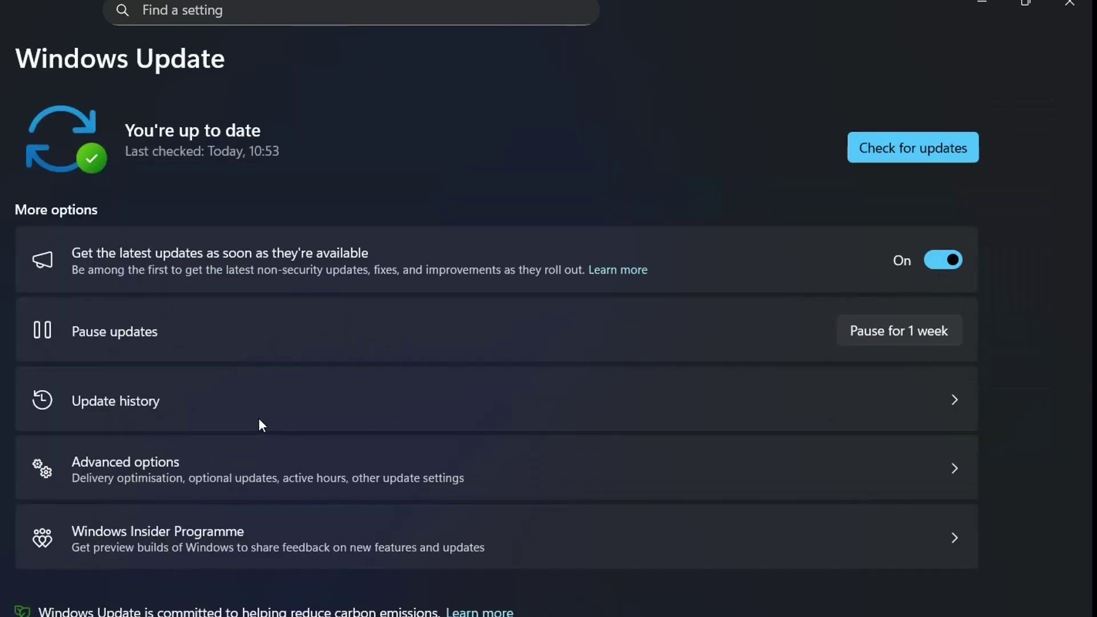